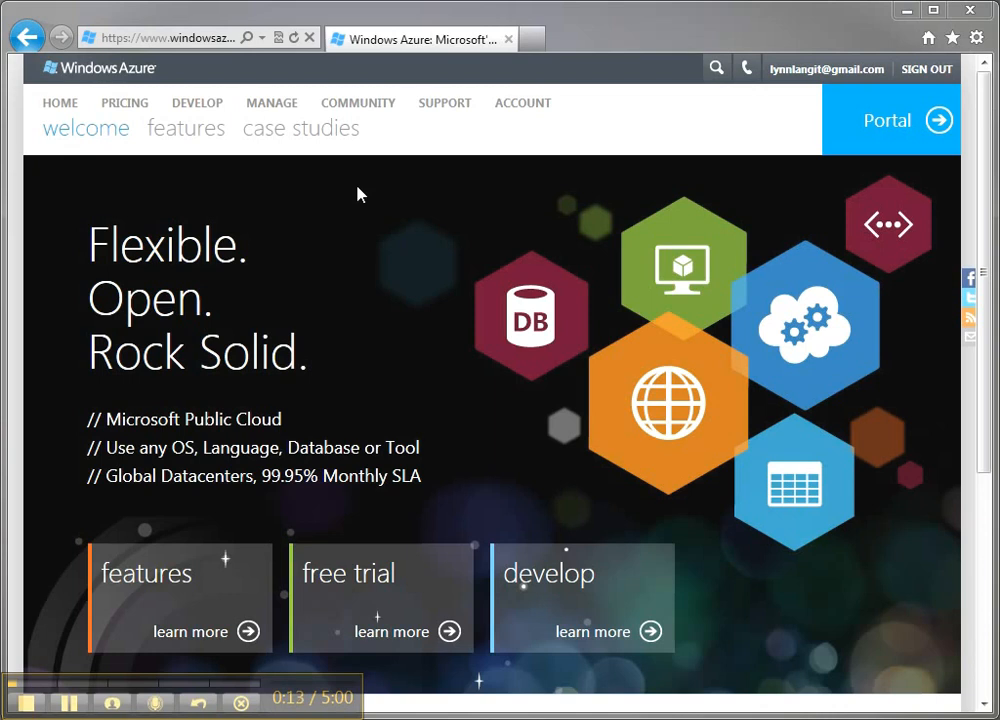
- Open the account's preview features page and look through the Media Services, Virtual Machines & Virtual Networks, and Web Sites entries
left_click(533, 112)
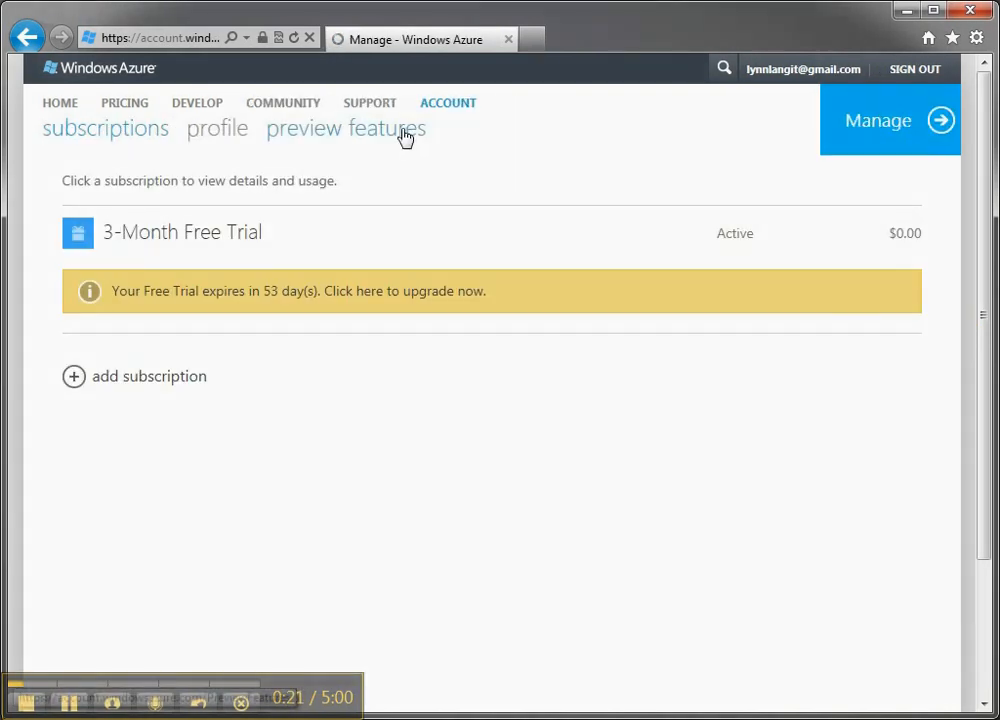
left_click(403, 136)
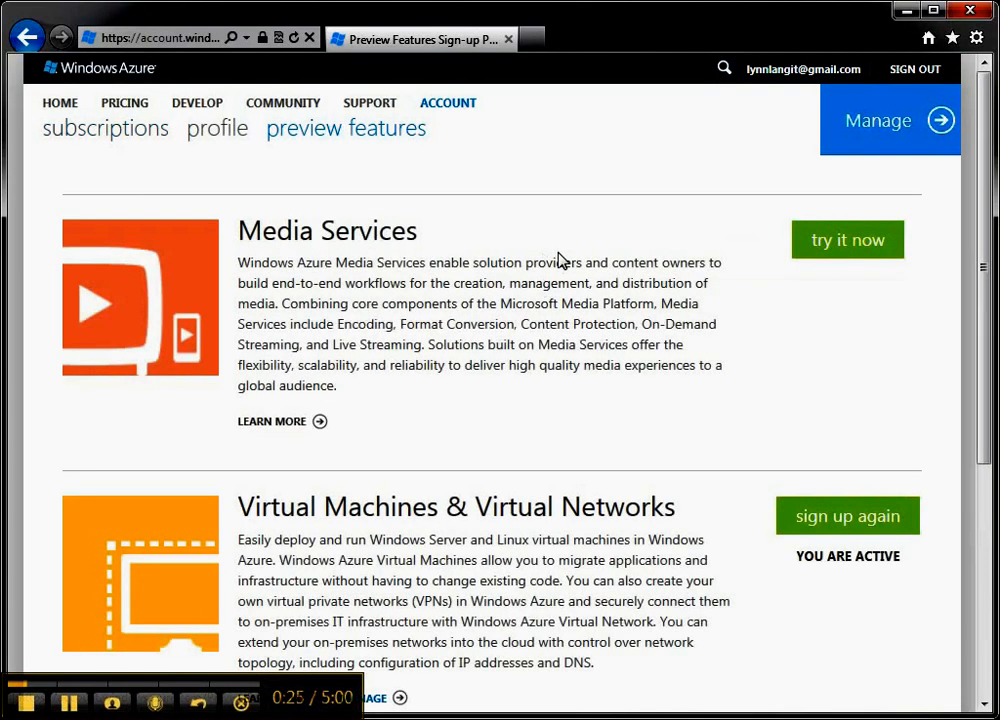
scroll(567, 263, "down", 3)
scroll(567, 266, "down", 2)
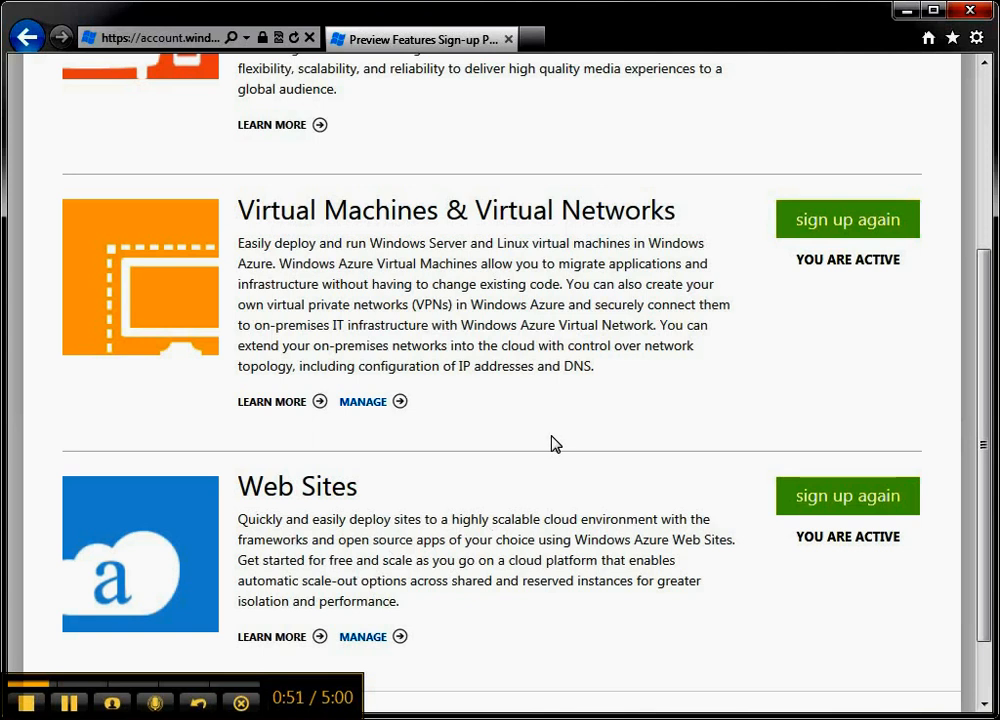
scroll(556, 444, "up", 3)
scroll(556, 438, "down", 3)
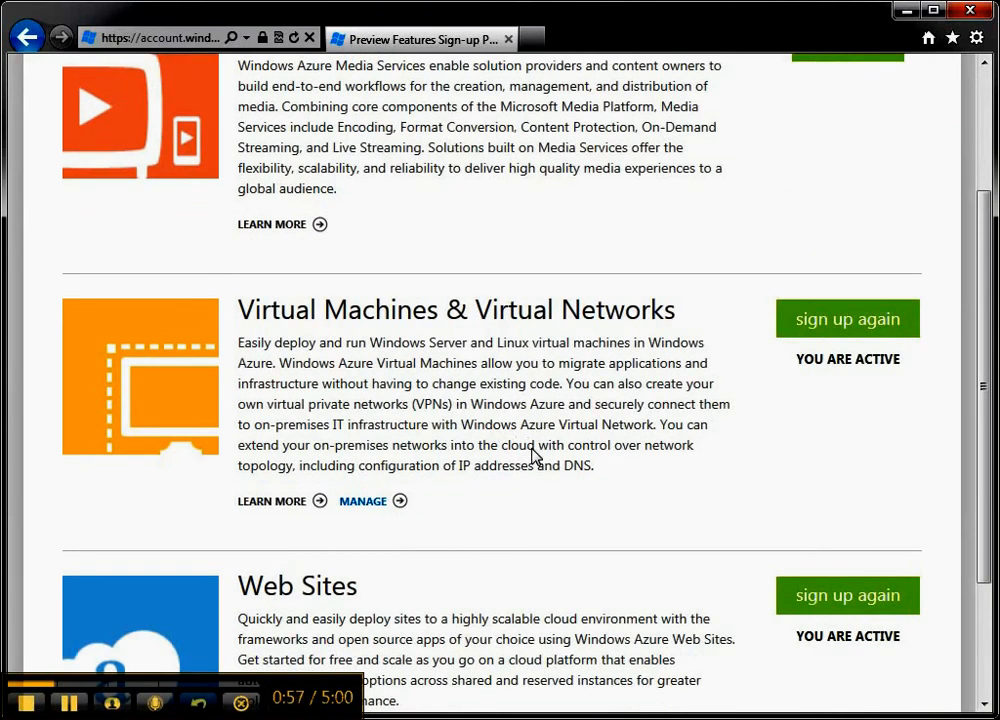
scroll(551, 404, "up", 3)
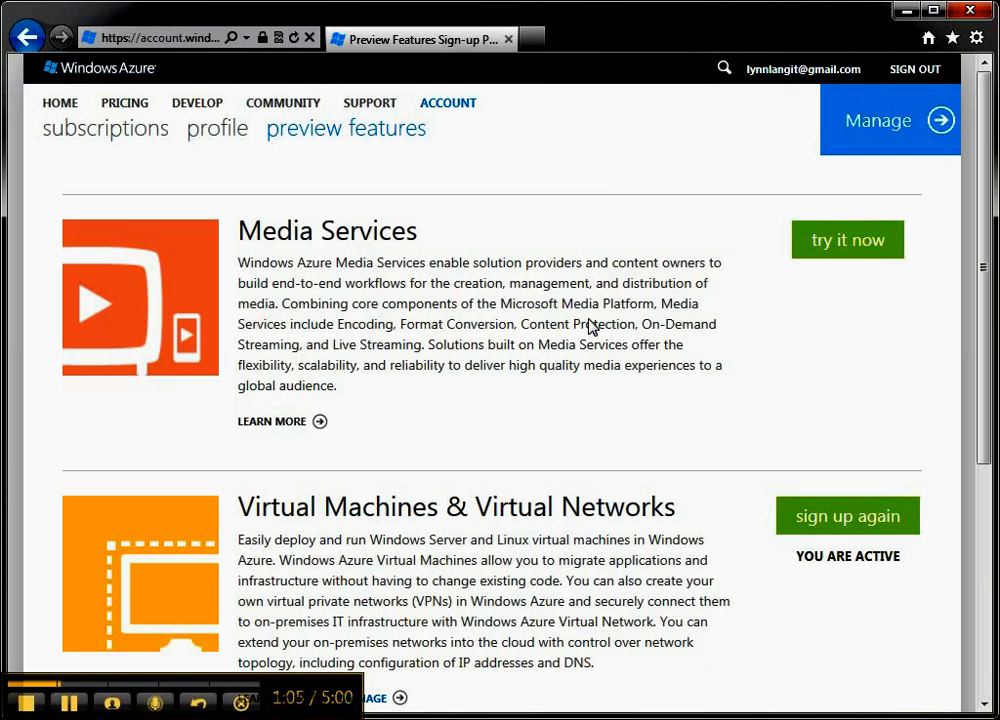
scroll(587, 330, "down", 1)
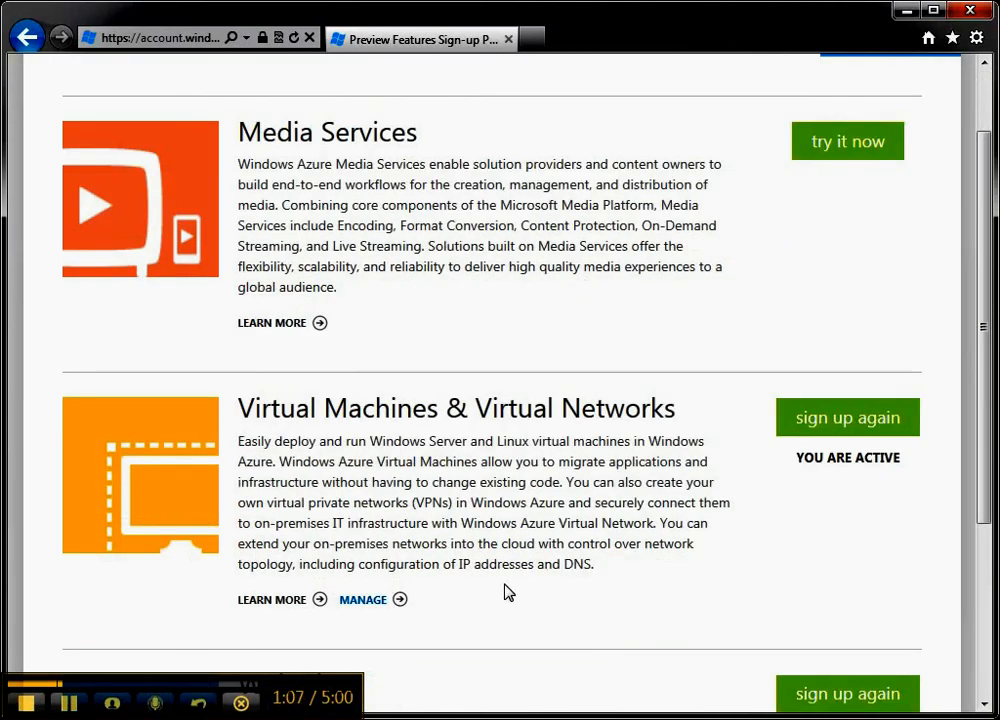
- Go to management of the Virtual Machines & Virtual Networks preview and start creating a virtual machine
left_click(362, 600)
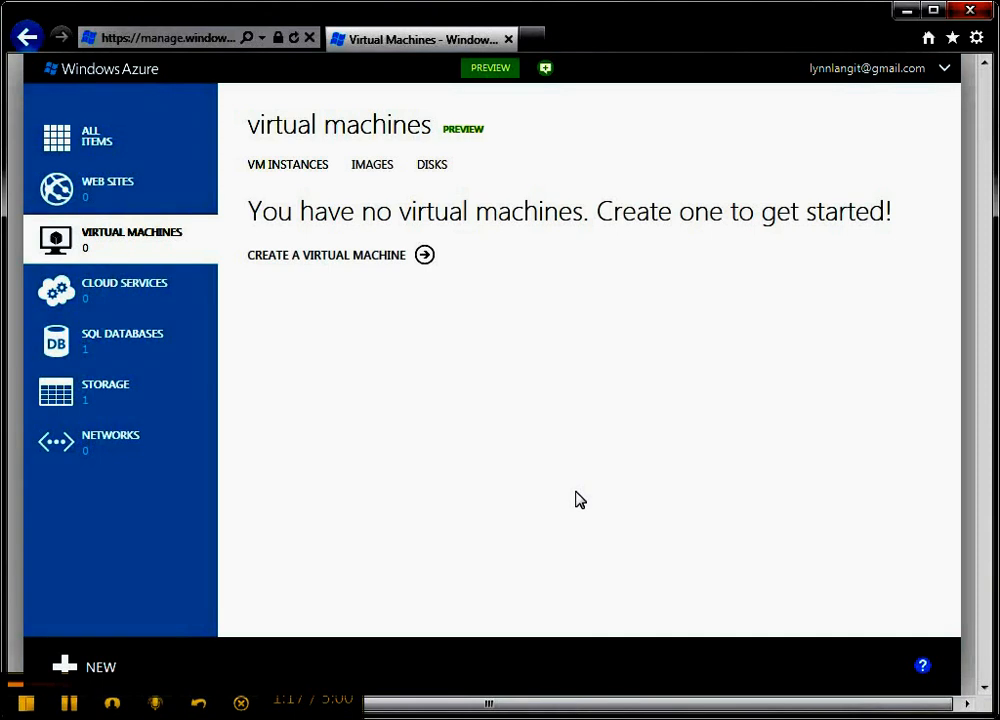
right_click(412, 380)
left_click(366, 402)
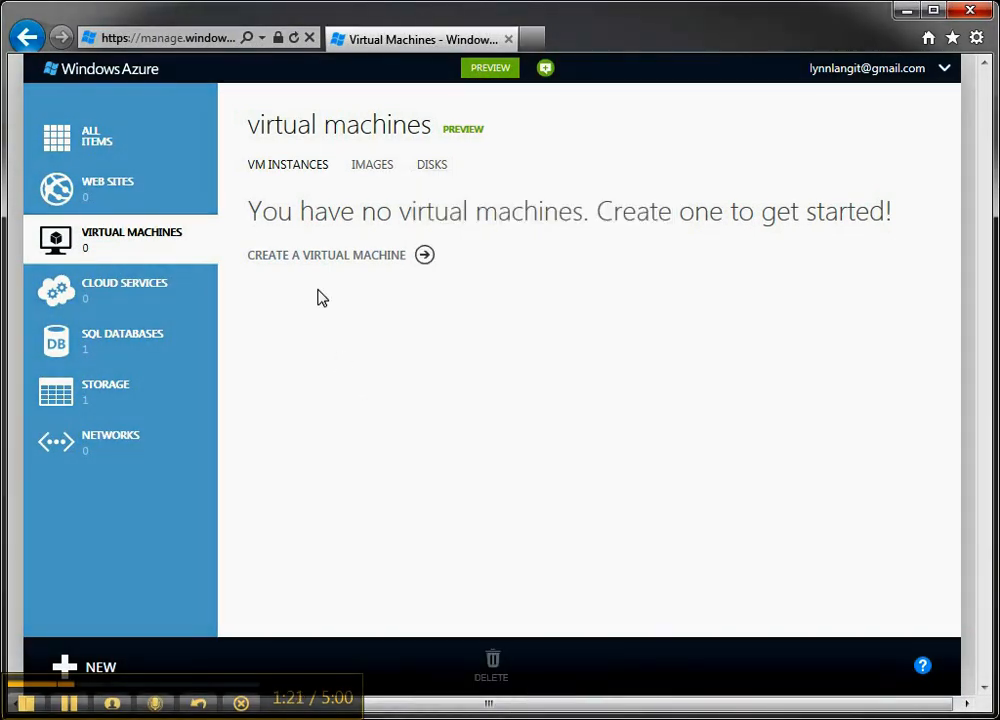
left_click(338, 262)
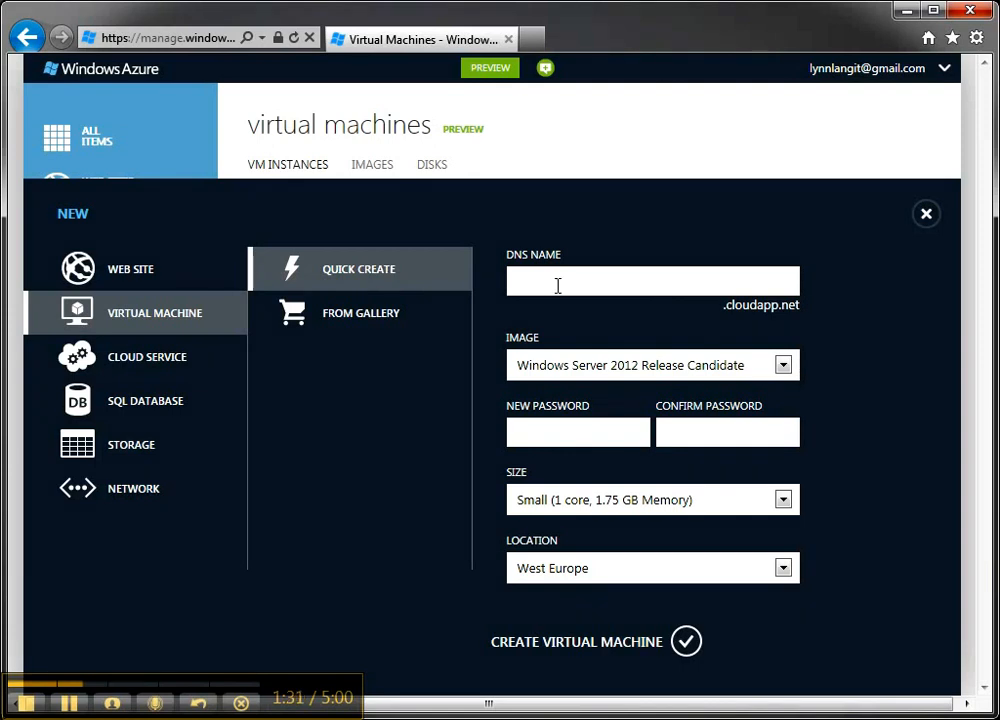
- Examine the image, size and location choices offered by the quick-create form for a virtual machine
left_click(783, 366)
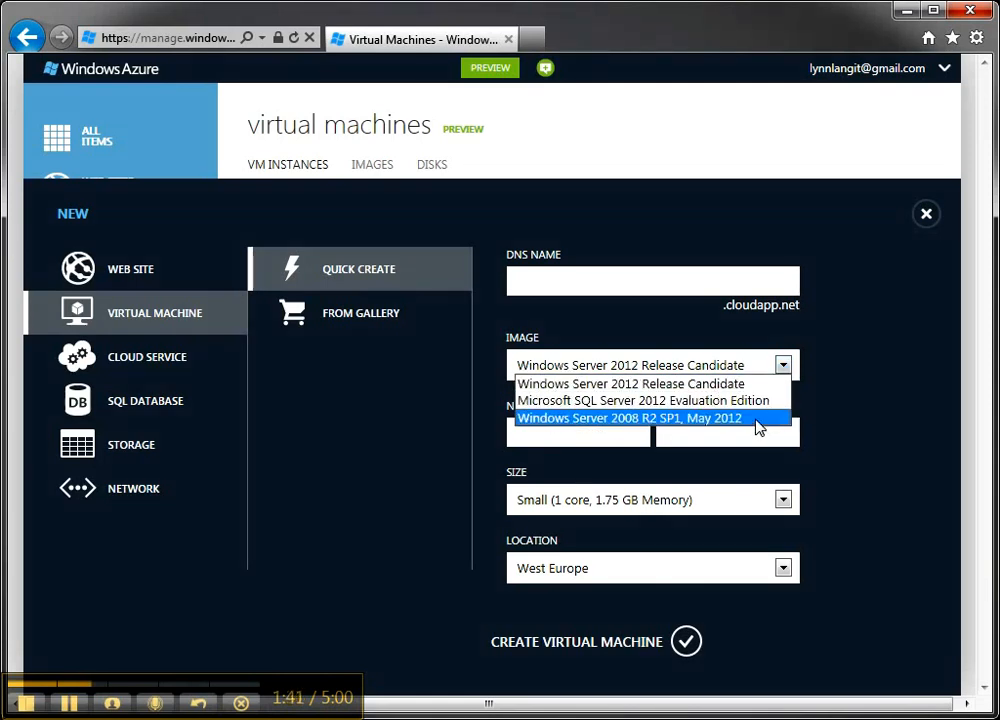
left_click(830, 375)
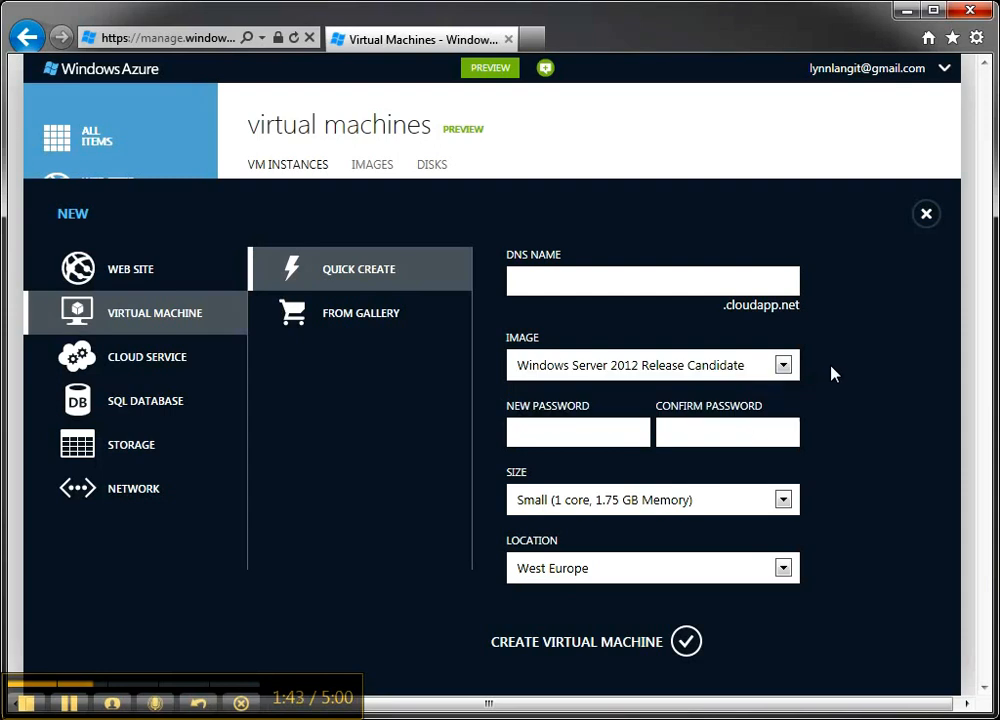
left_click(783, 500)
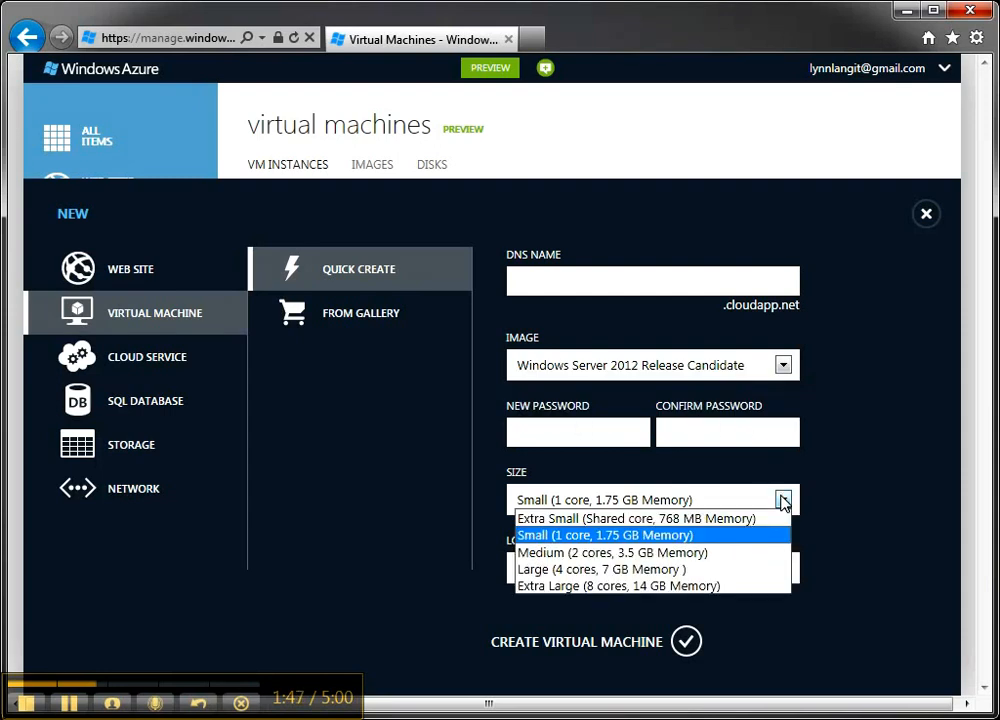
left_click(783, 500)
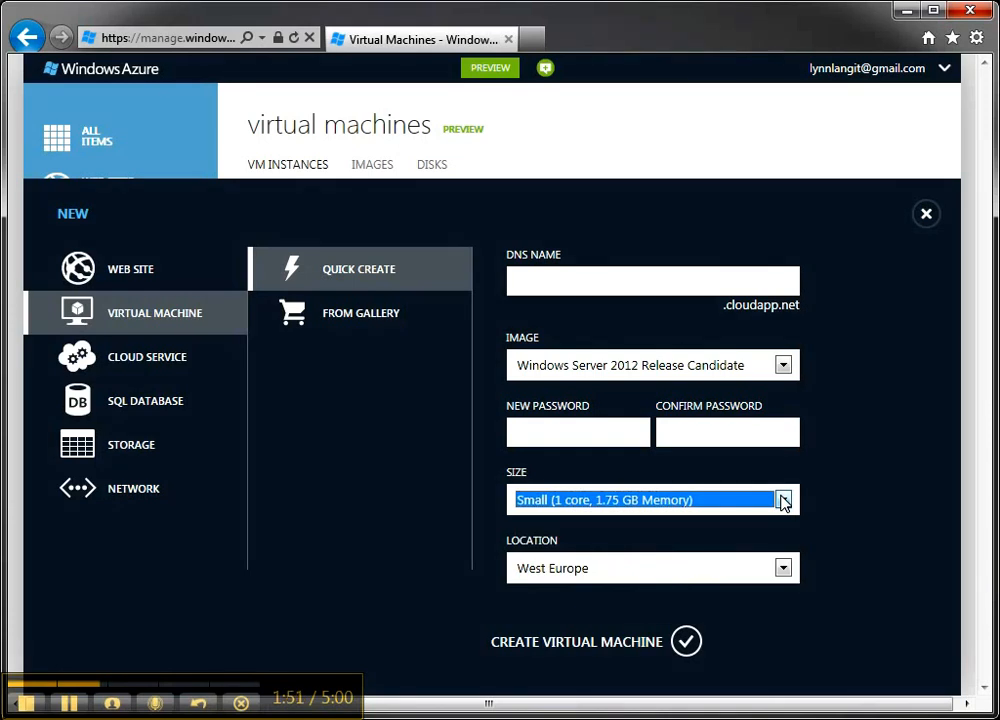
left_click(784, 569)
left_click(784, 569)
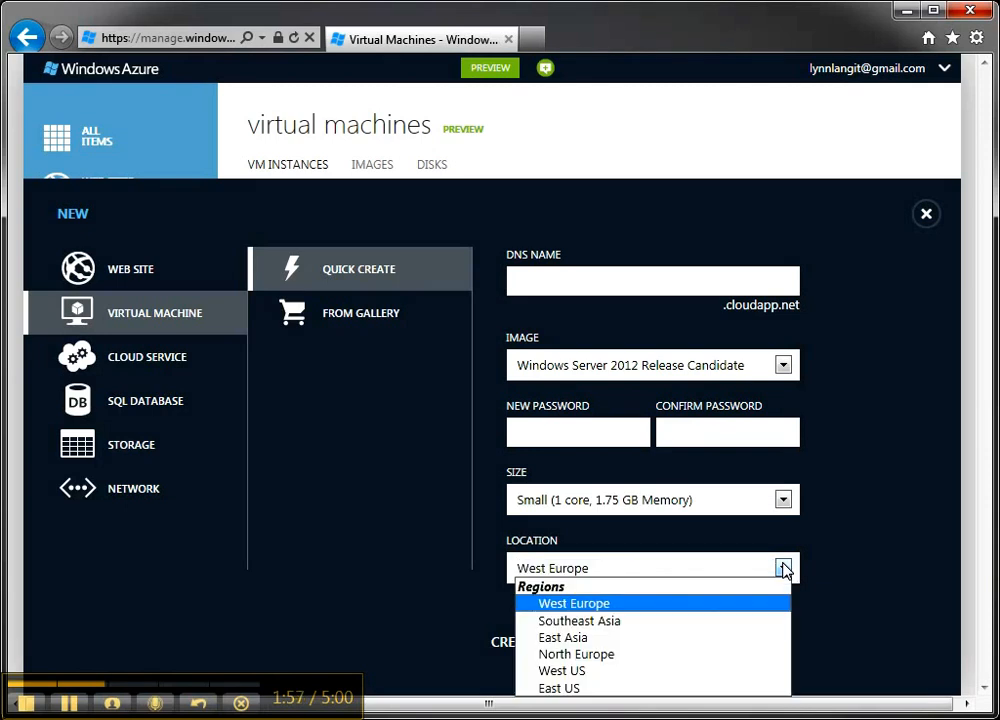
left_click(784, 569)
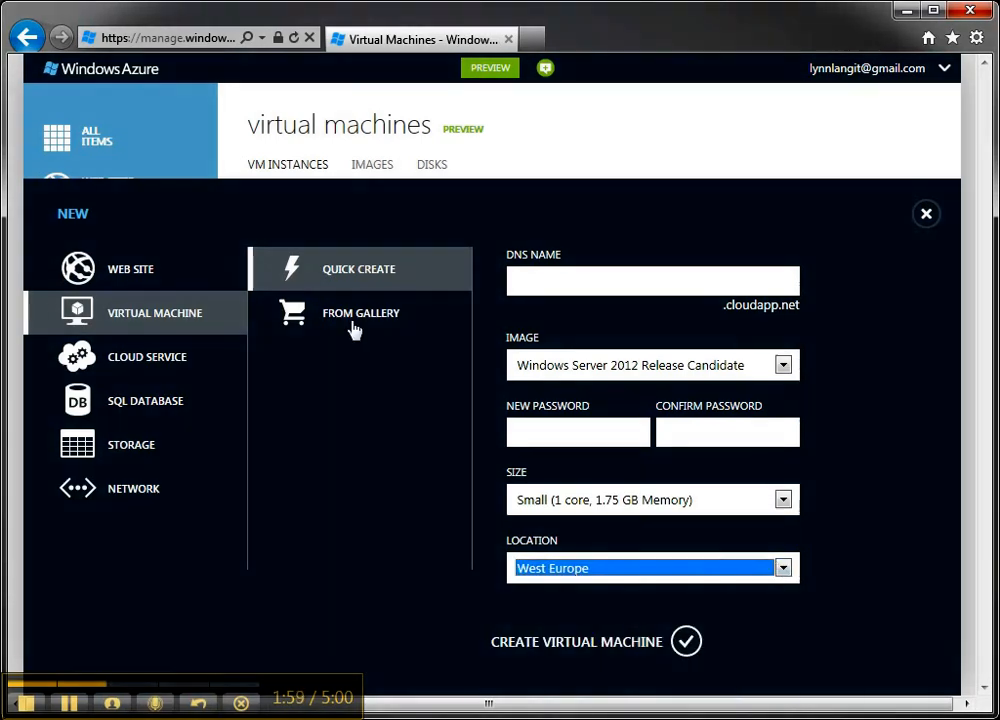
- Create the machine from the gallery with the Microsoft SQL Server 2012 Evaluation image, naming it with the owner's first name followed by SQLTes
left_click(355, 316)
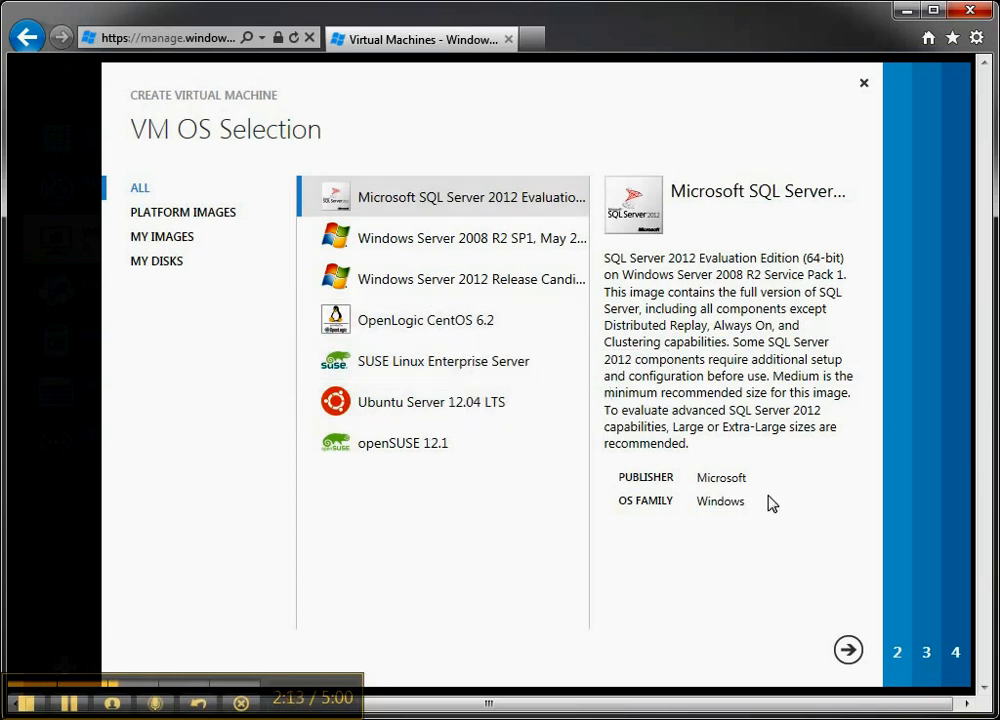
left_click(847, 651)
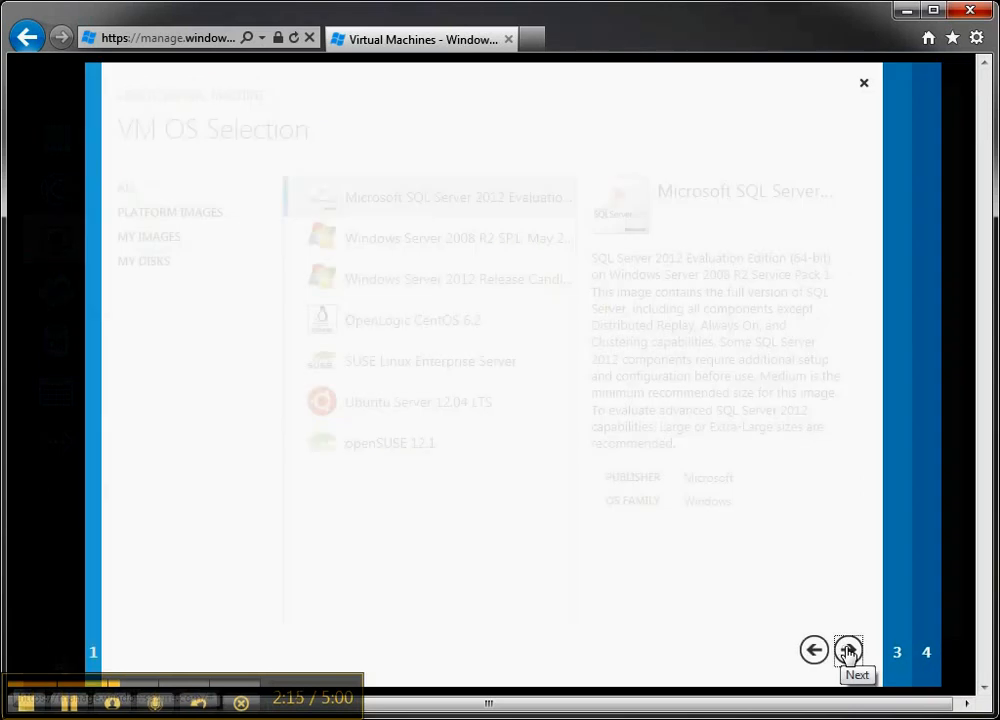
left_click(297, 211)
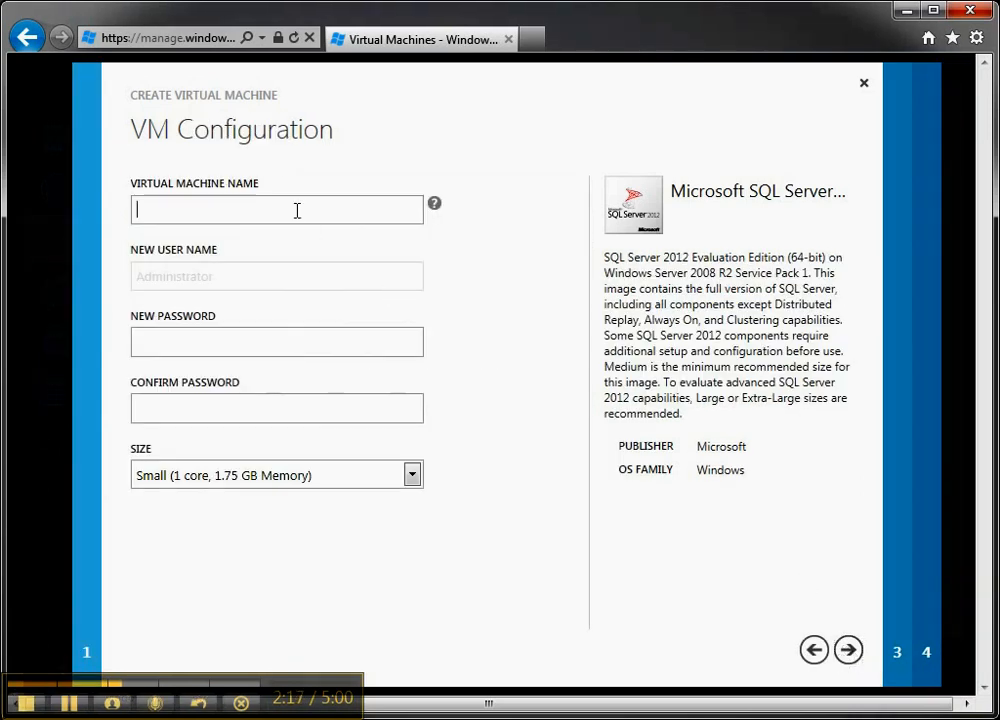
type(";")
key("BackSpace")
type("lynnSQL")
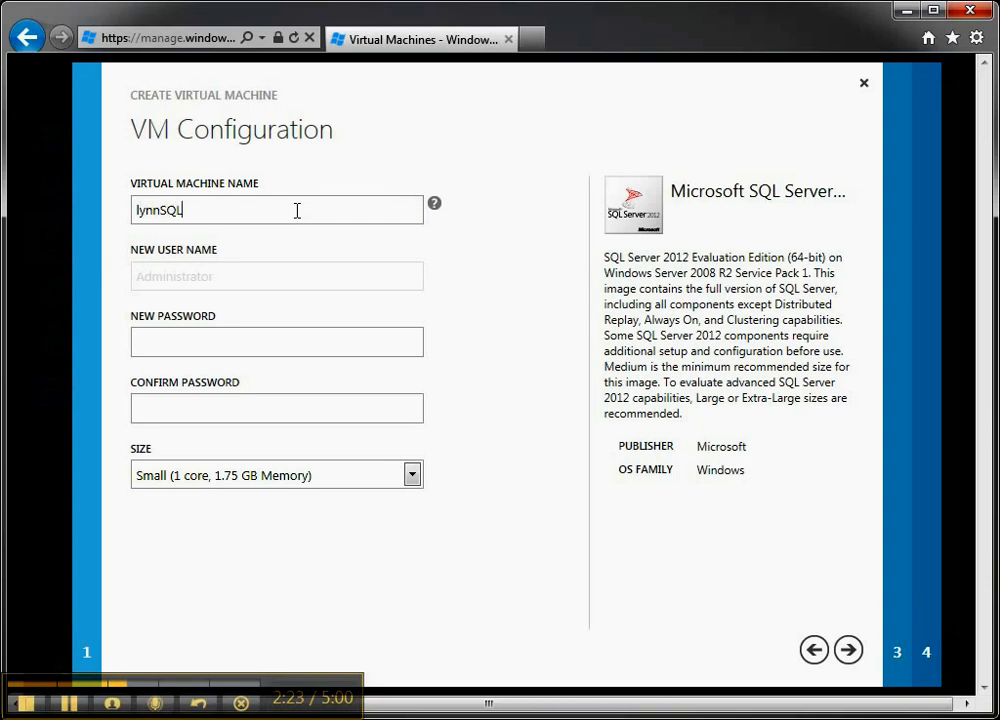
type("Tes")
left_click(68, 703)
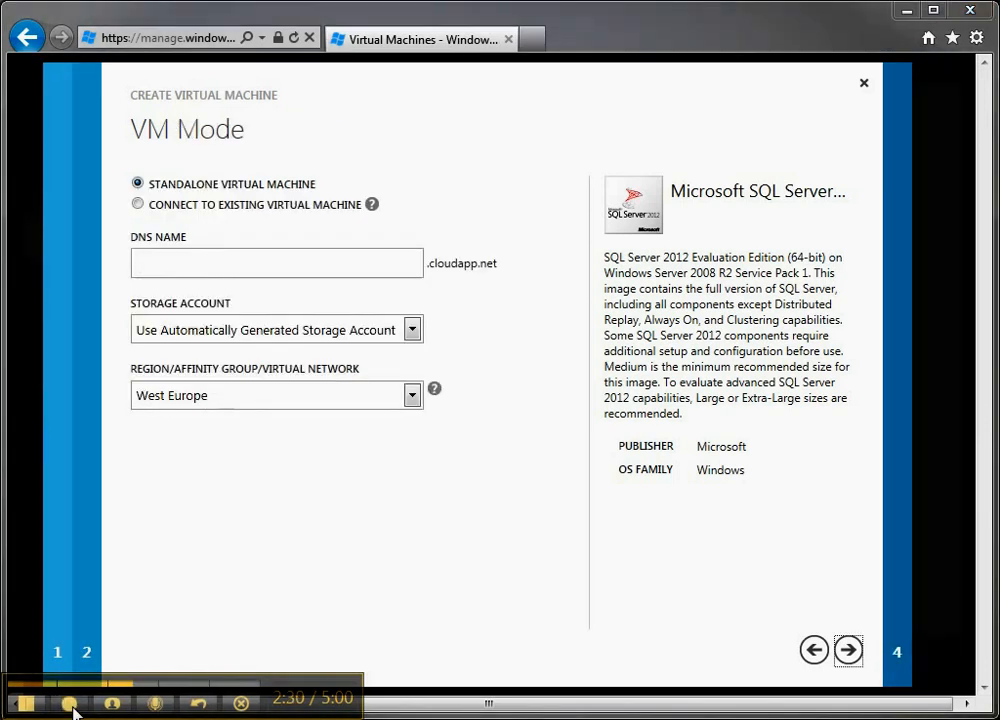
left_click(68, 703)
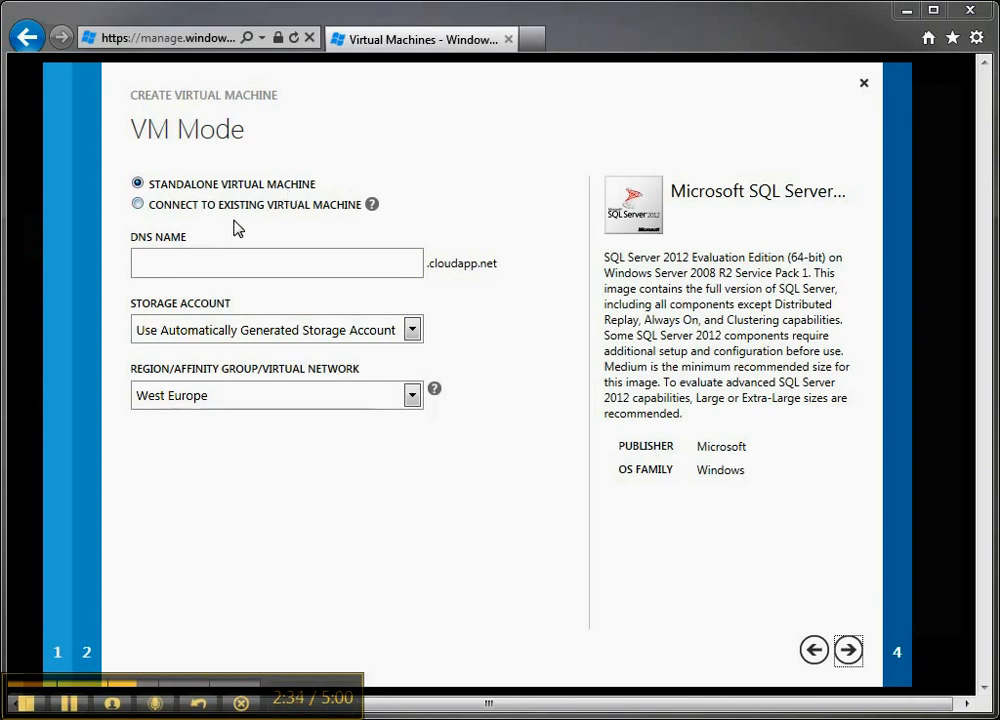
- Give the standalone virtual machine a DNS name made of the owner's first name followed by sqltest
mouse_move(375, 212)
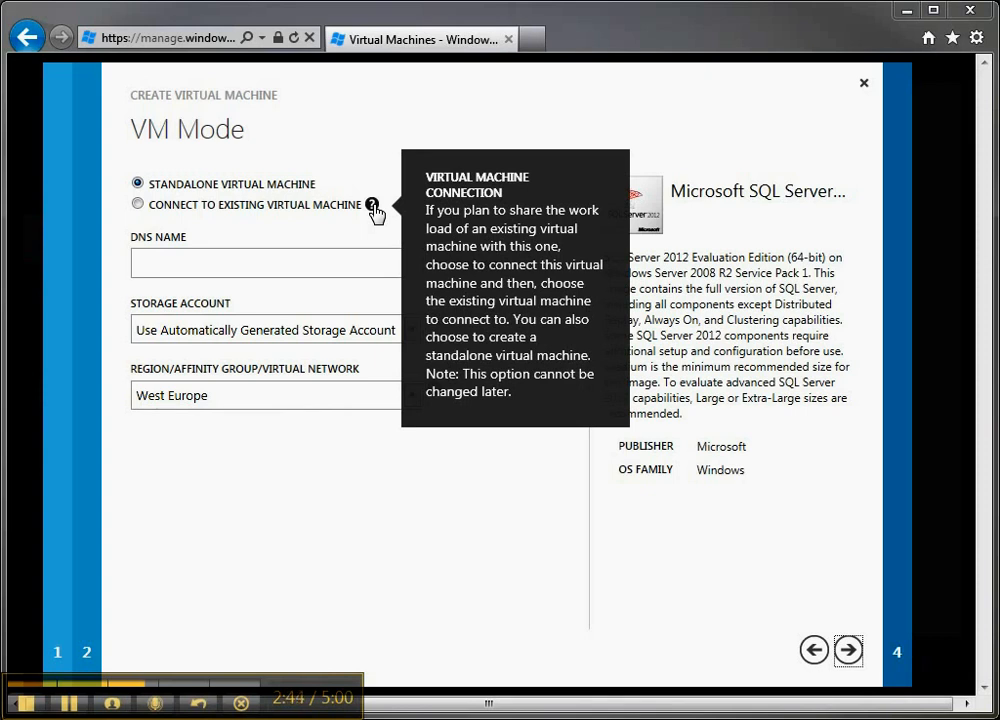
left_click(238, 271)
type("lynn")
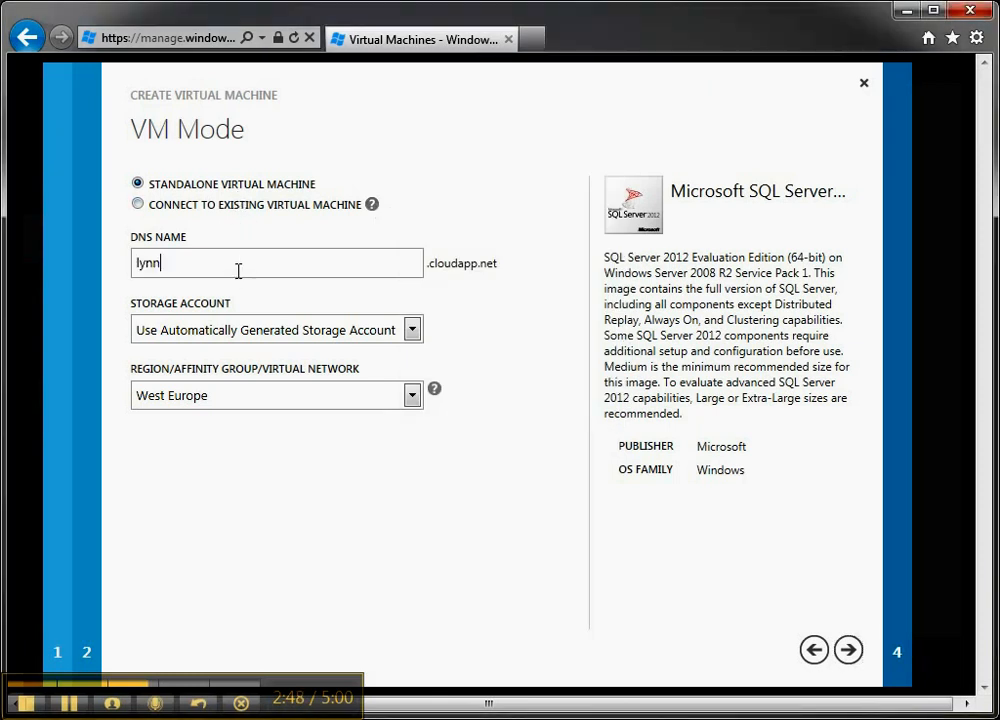
type("sqltest")
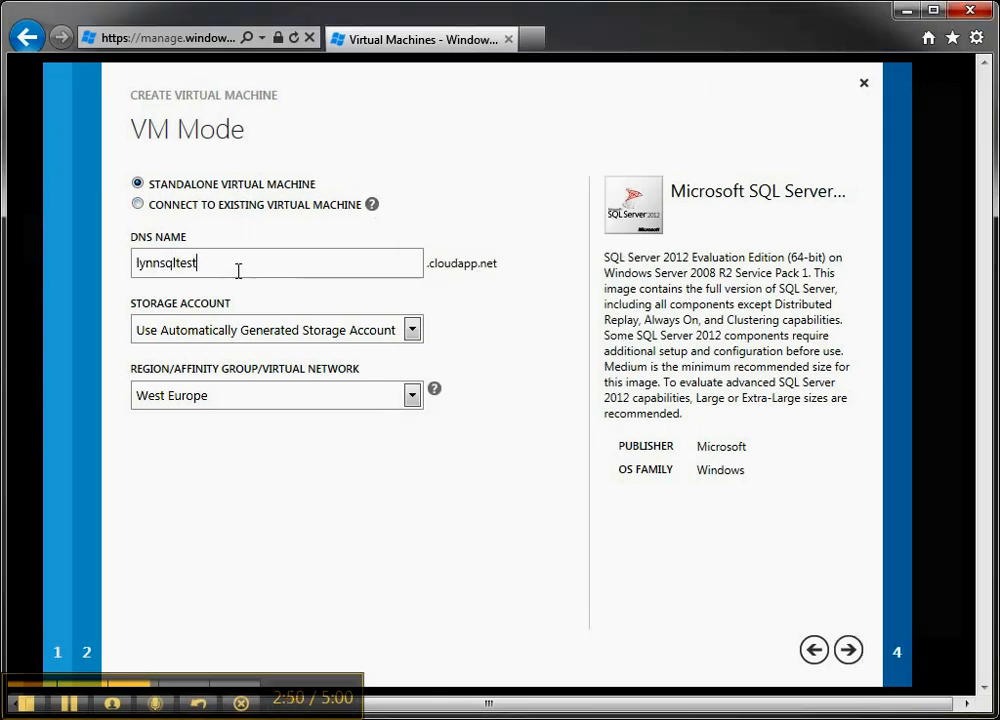
- Use the existing storage account instead of an automatically generated one and continue to the VM options
left_click(412, 330)
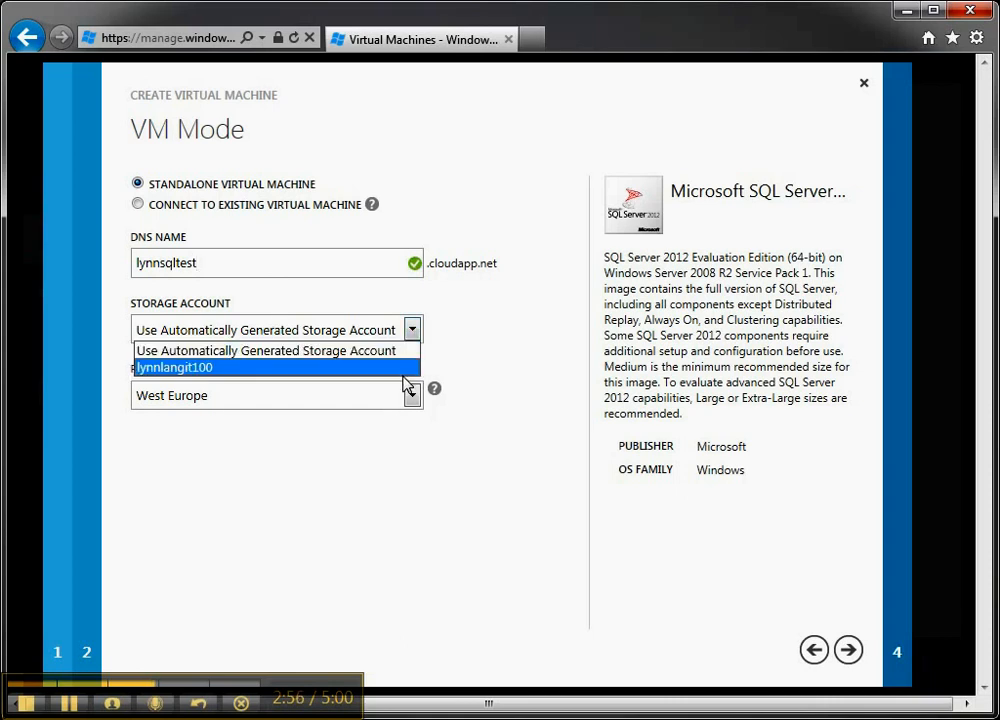
left_click(403, 375)
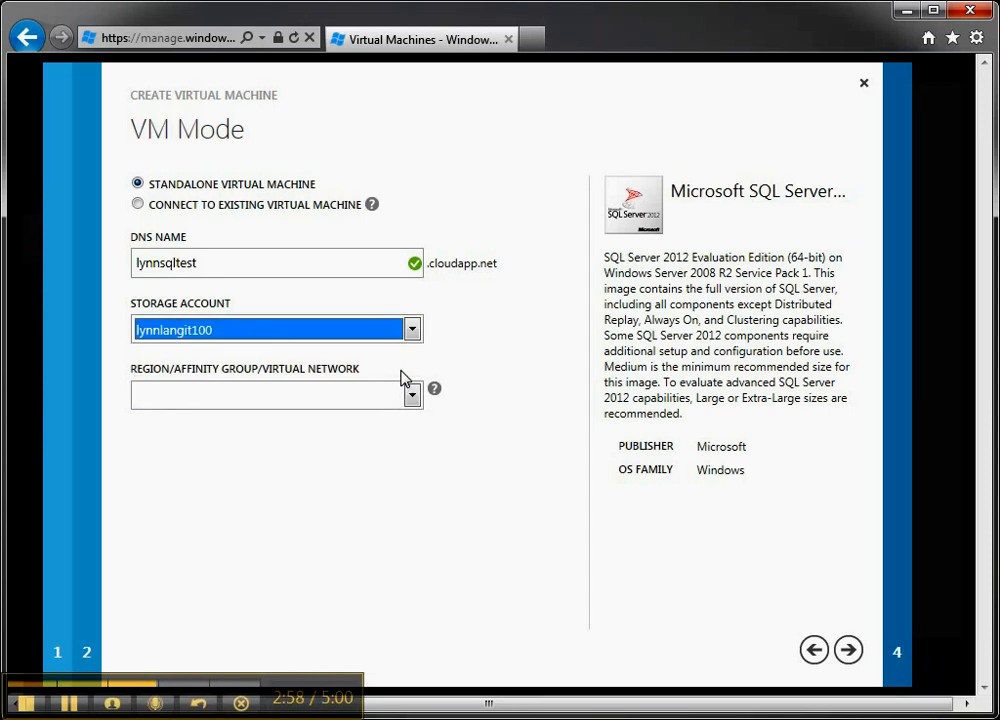
left_click(411, 397)
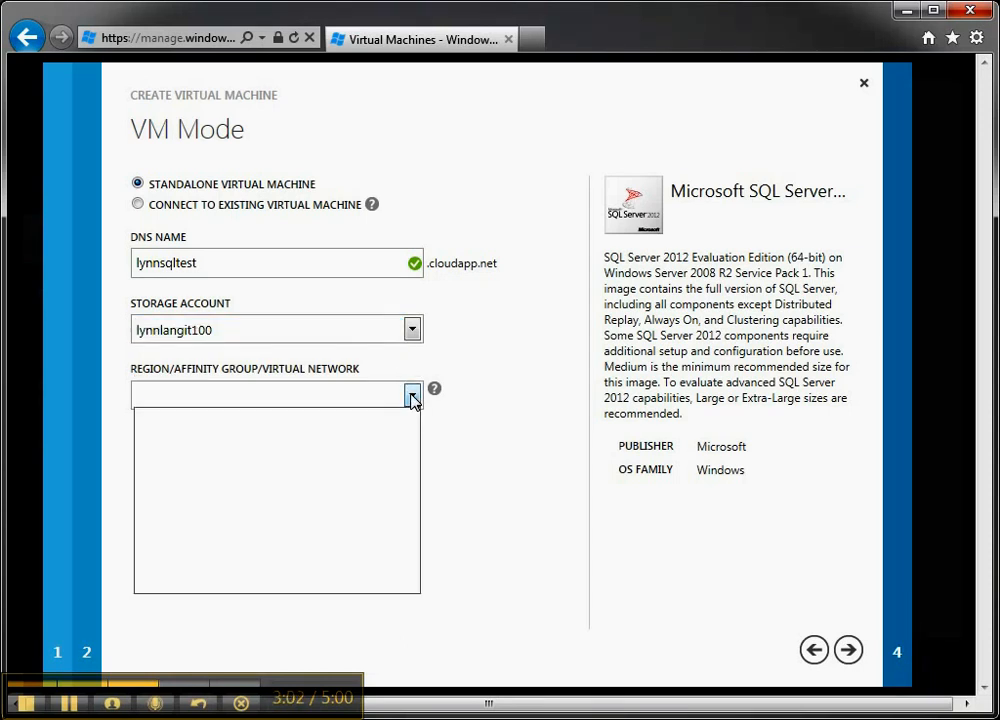
left_click(411, 399)
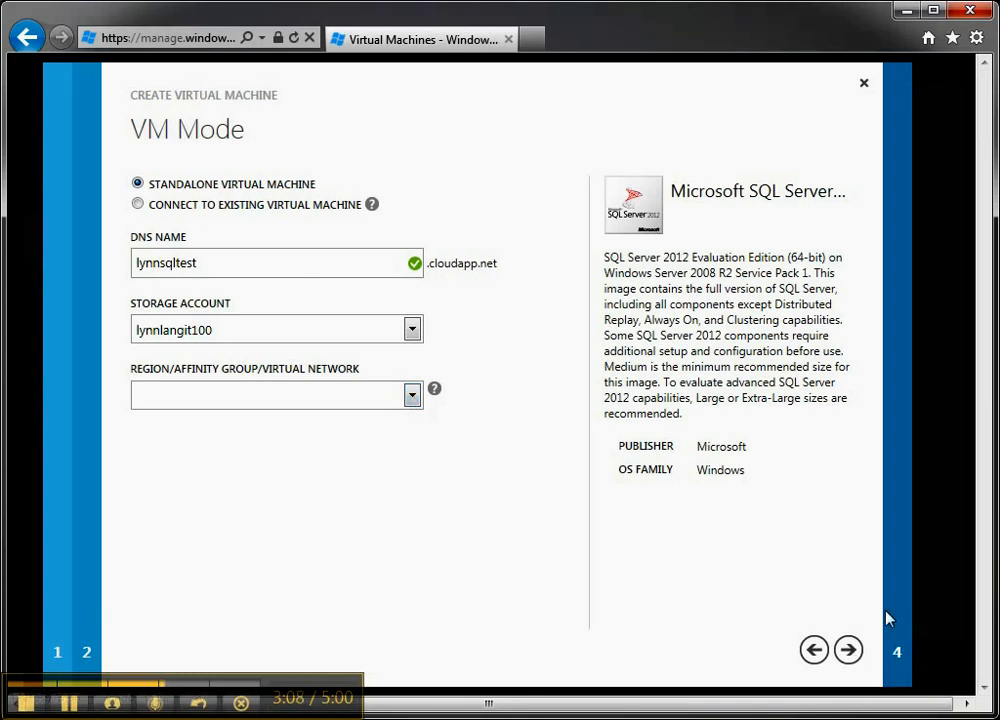
left_click(849, 650)
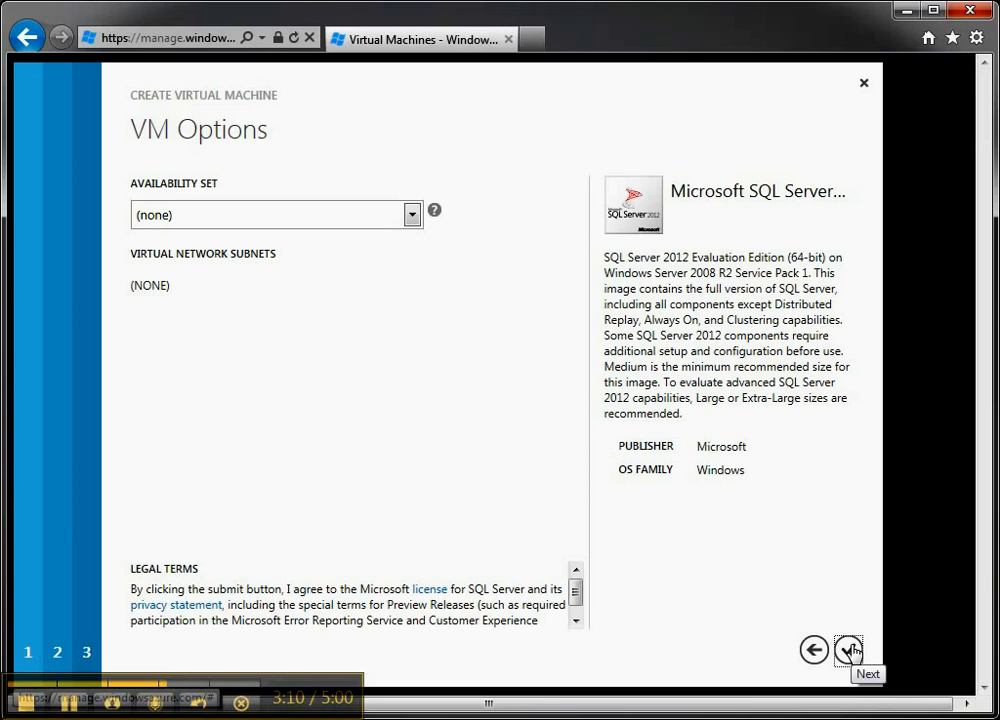
- Examine the availability set help and choices, try the option to create a set, and return the setting to (none)
mouse_move(436, 216)
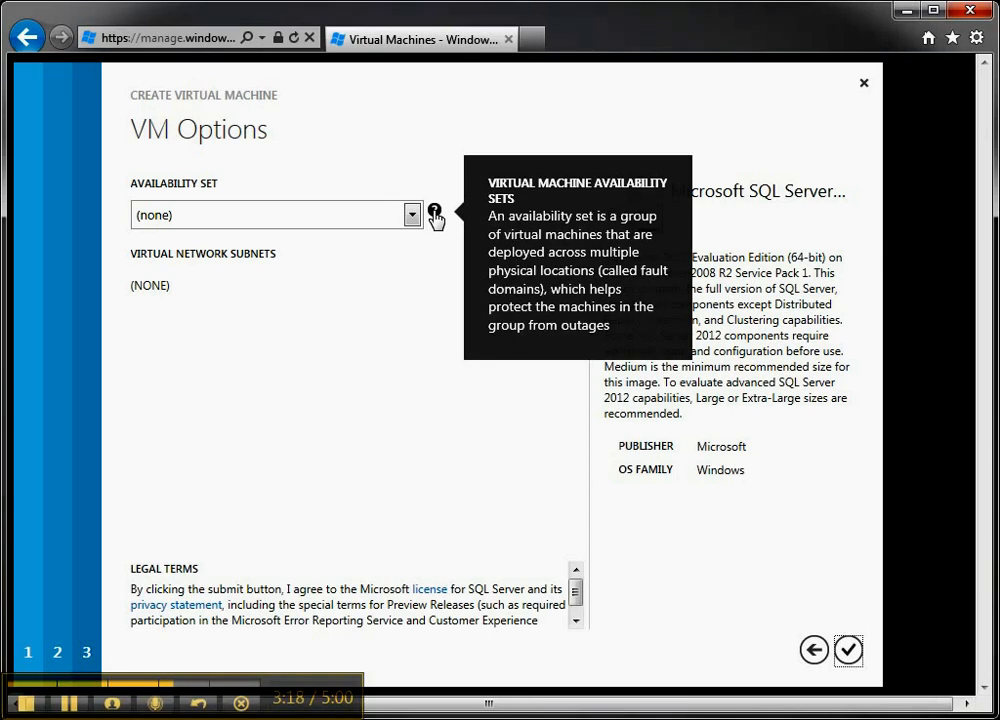
left_click(413, 217)
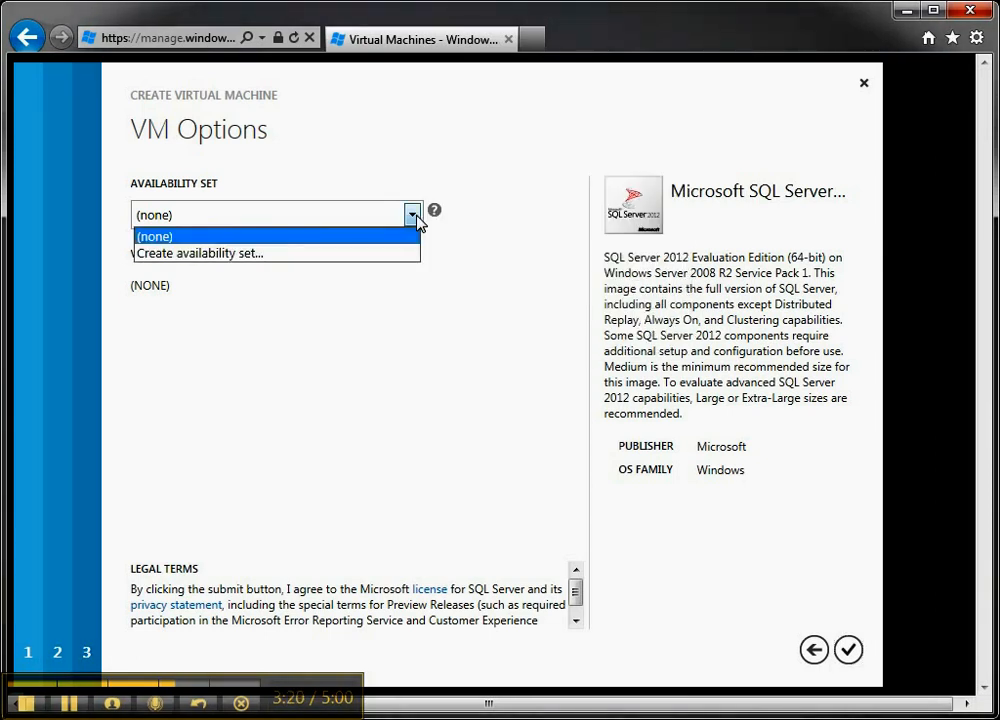
left_click(414, 214)
left_click(414, 214)
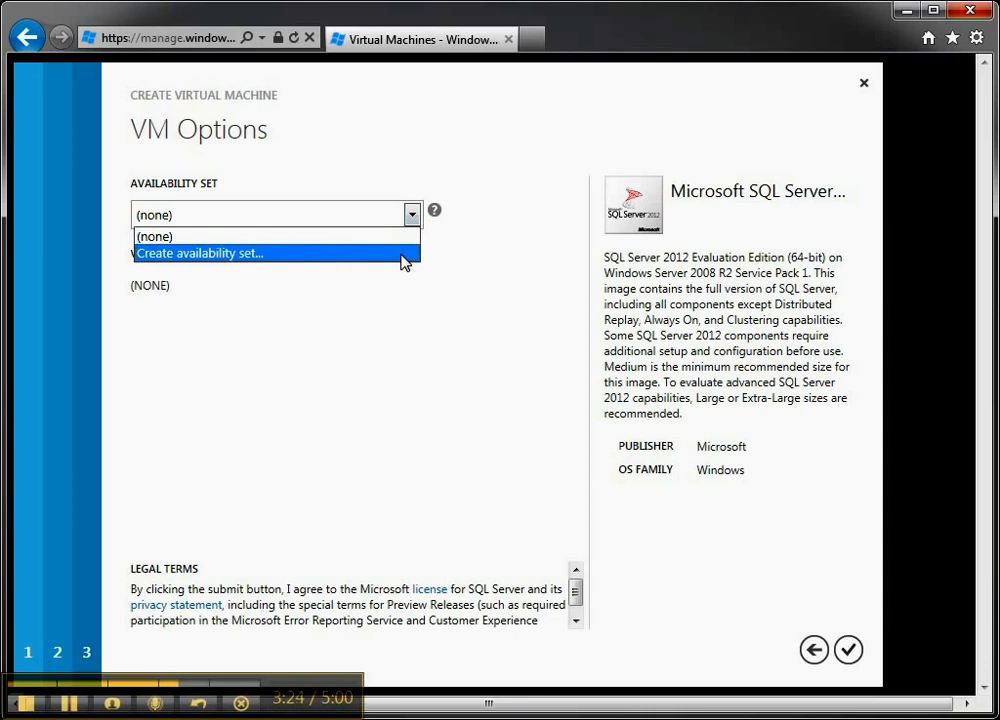
left_click(402, 254)
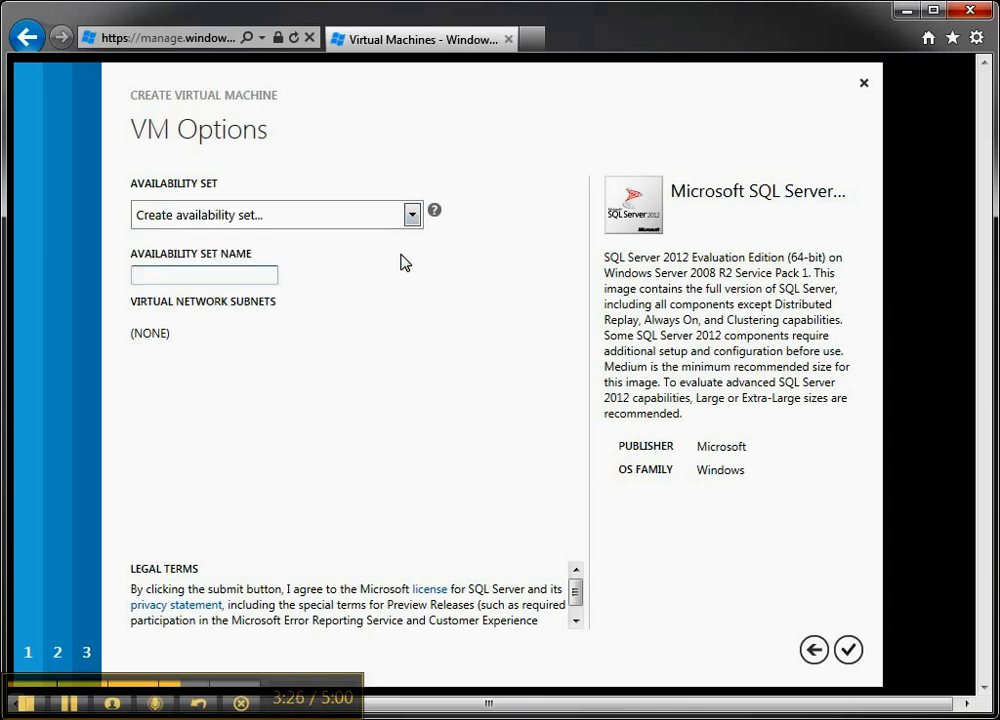
left_click(411, 214)
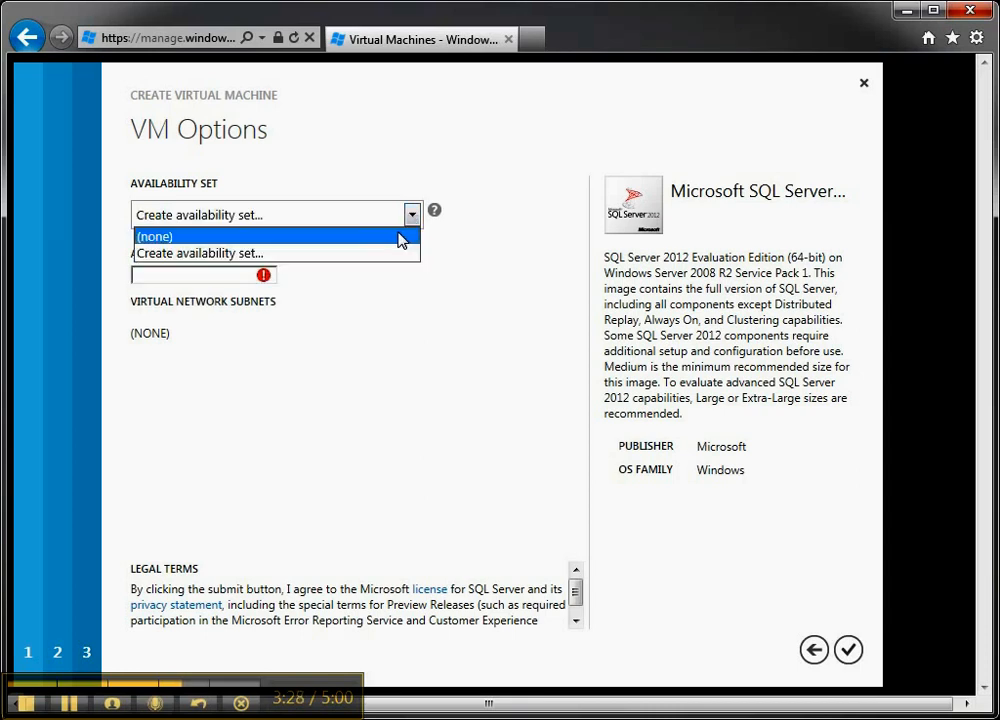
left_click(401, 238)
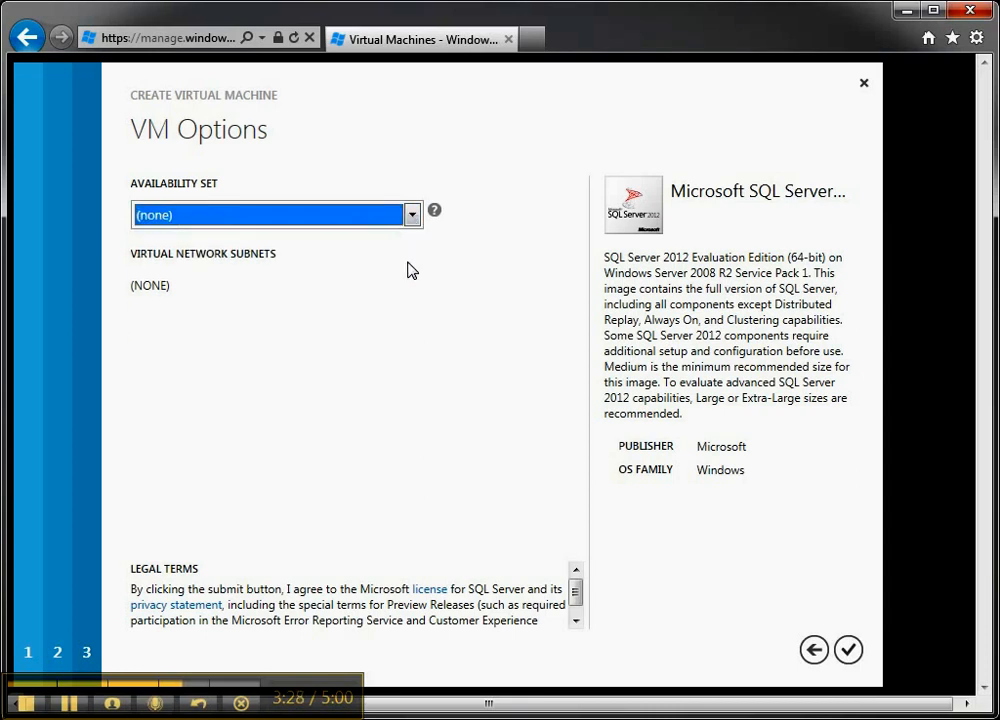
- Accept the legal terms and submit the configuration to create the SQL Server virtual machine
left_click(849, 650)
left_click(847, 651)
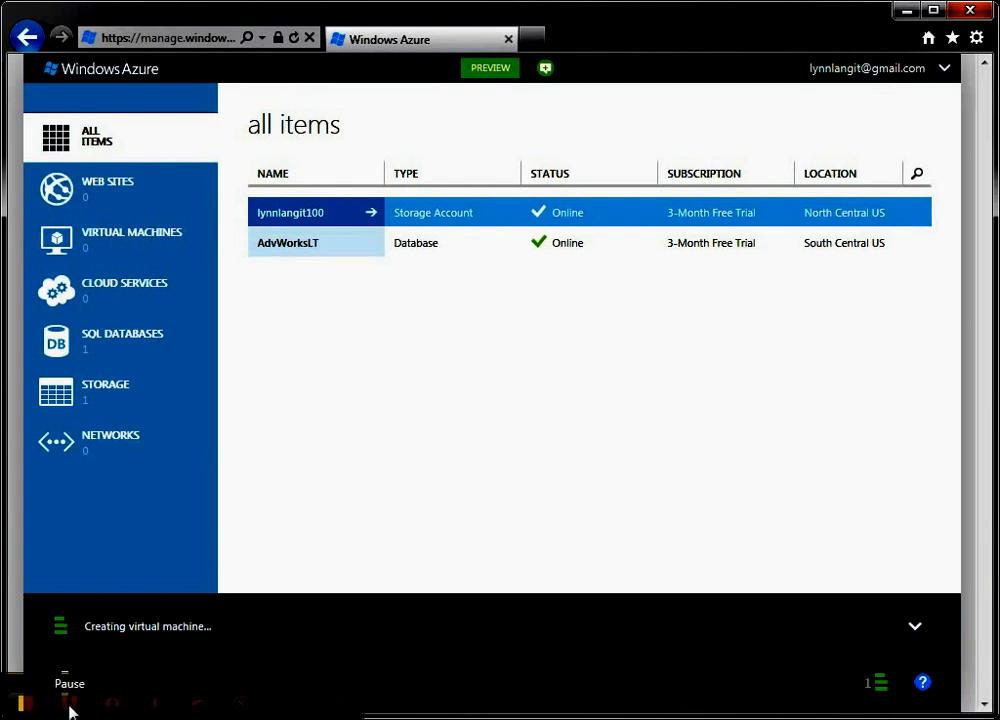
left_click(71, 713)
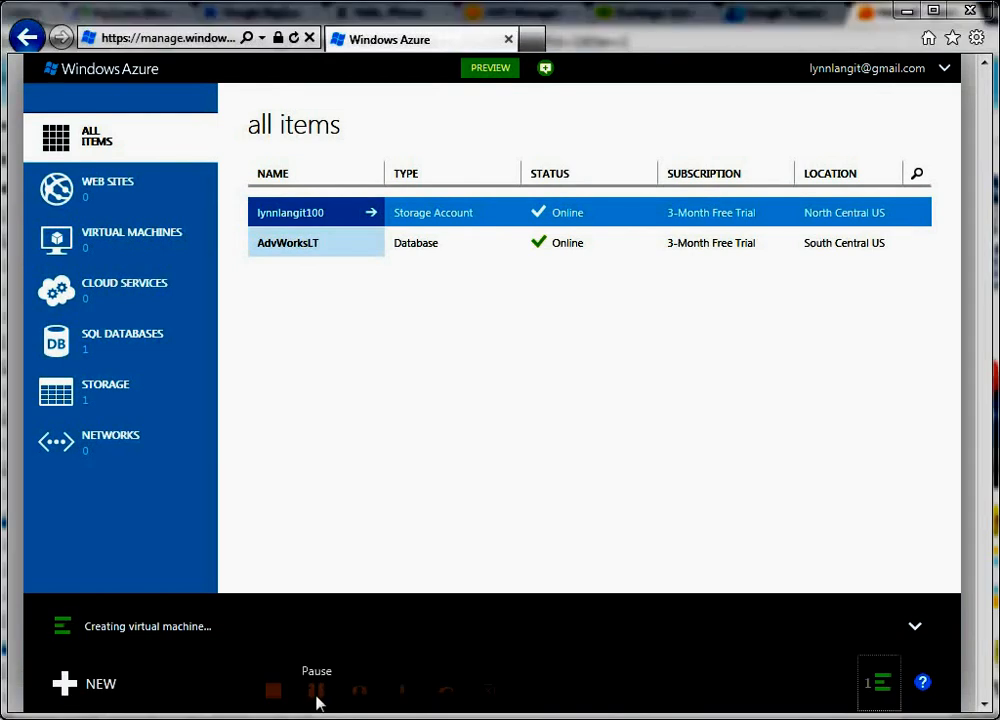